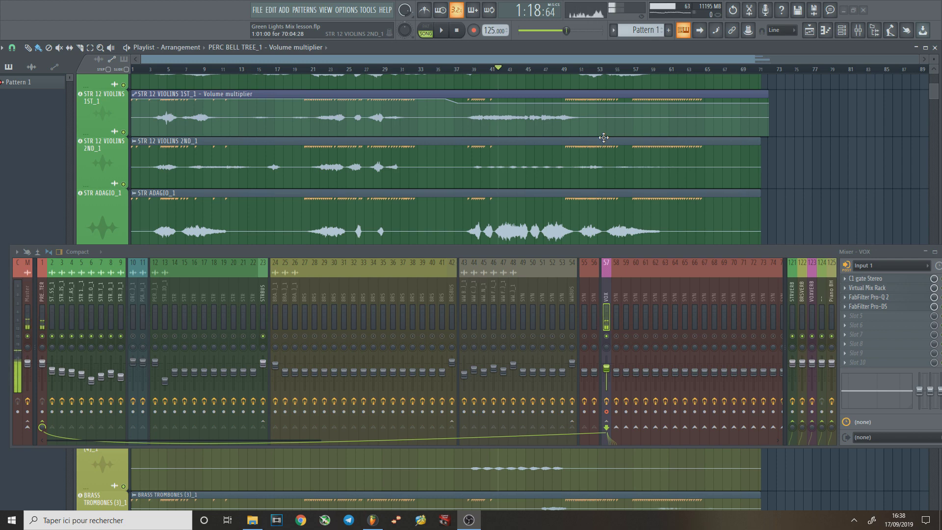
Open the Patcher loaded in slot 8 of the STRBUS mixer track and move the mixer clear of its map
click(263, 293)
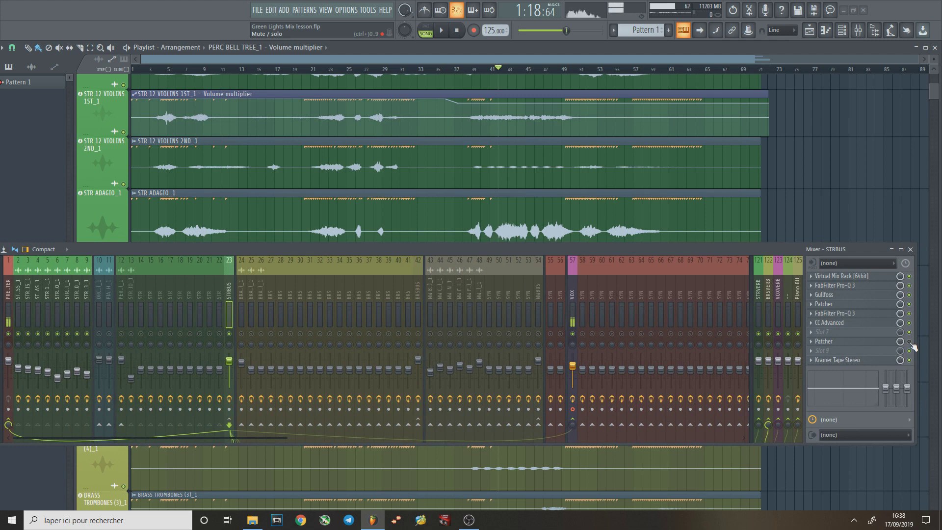
click(873, 342)
drag(573, 252, 598, 290)
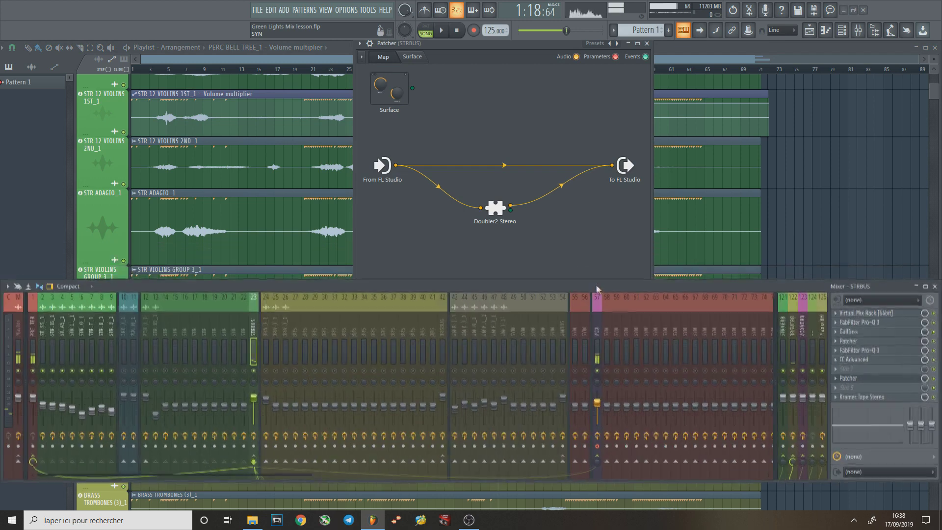
Inspect the direct signal and voice settings of Doubler2 Stereo inside the STRBUS Patcher
drag(489, 208, 491, 217)
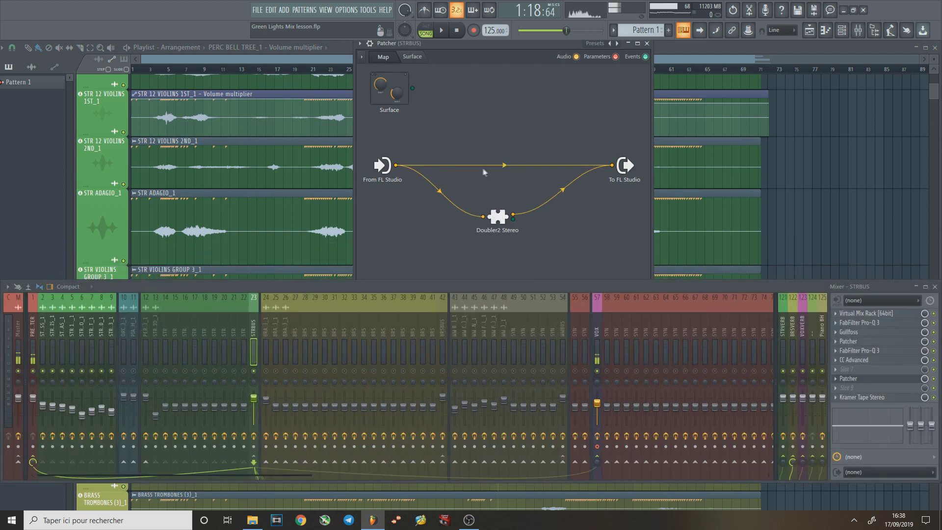
double_click(498, 216)
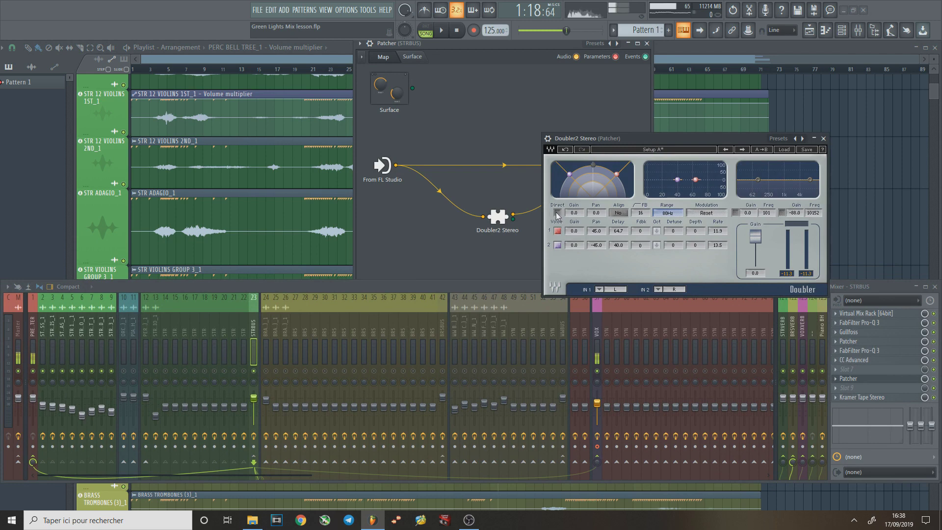
drag(634, 141, 704, 159)
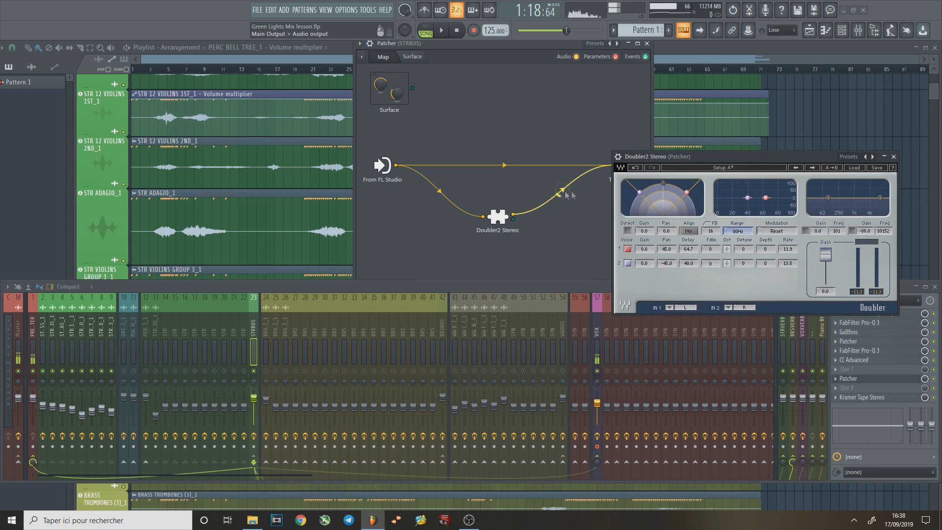
click(894, 157)
Lower the Doubler2 Stereo node in the Patcher map and review the pan and delay of its two voices
drag(497, 216, 498, 224)
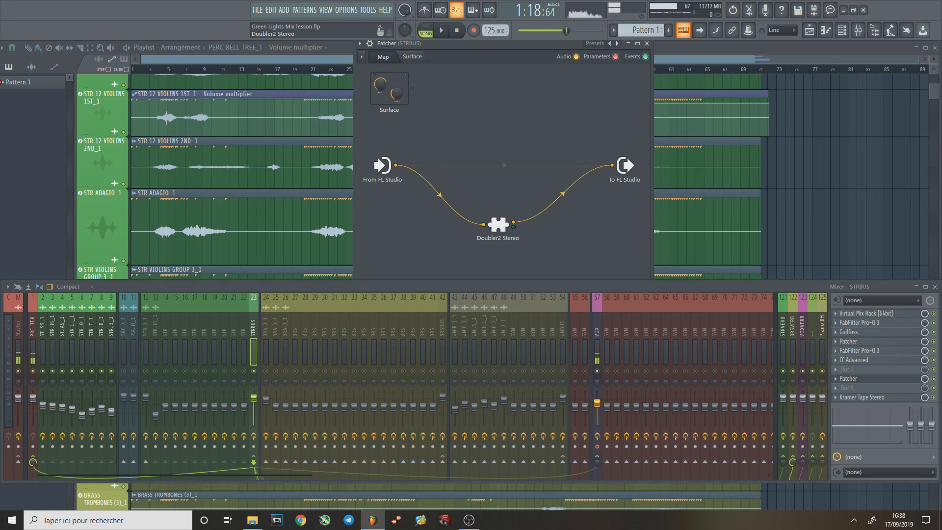
click(498, 224)
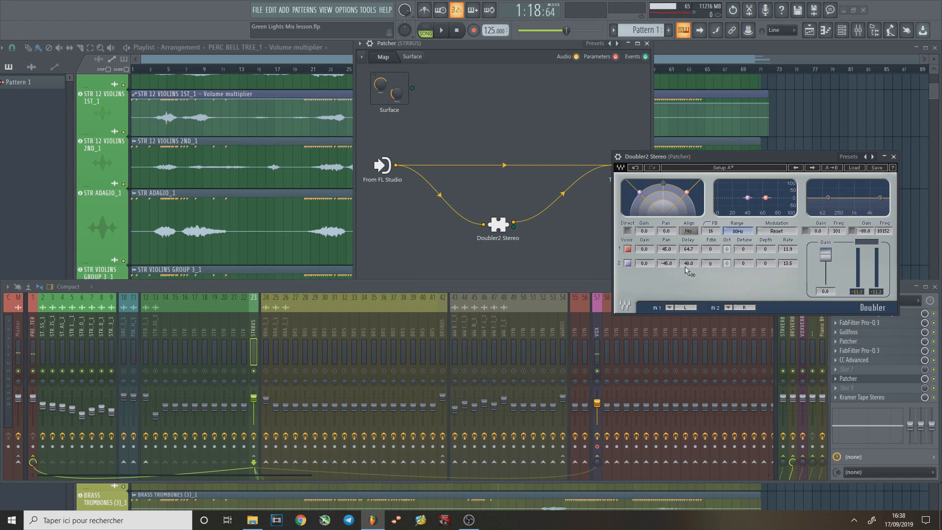
click(894, 157)
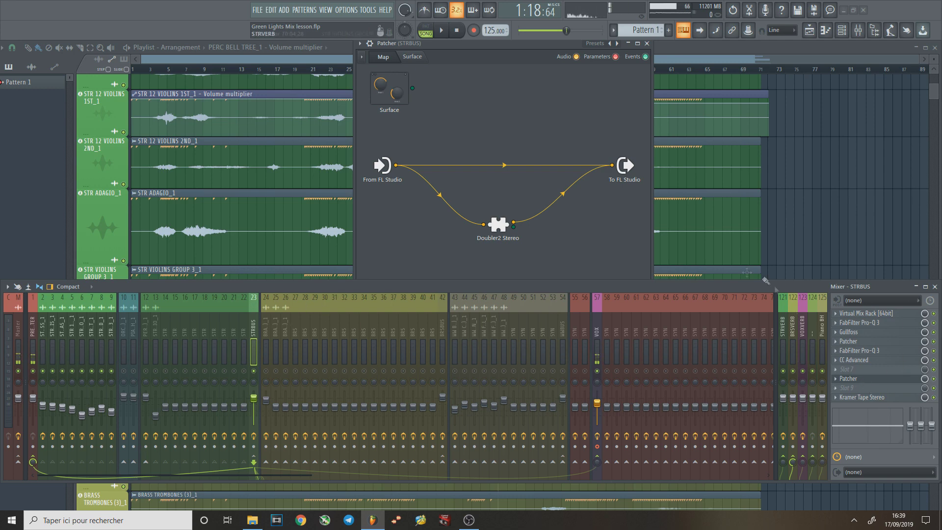
drag(522, 41, 510, 46)
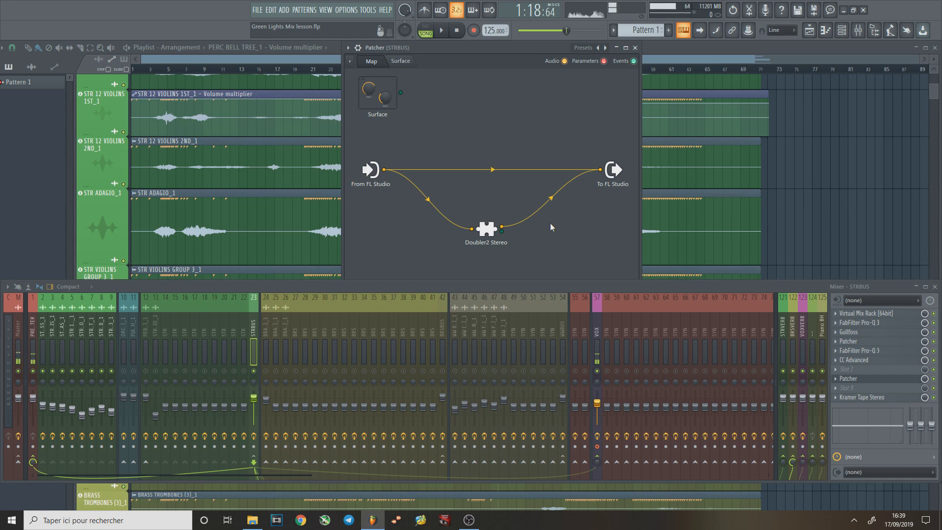
double_click(487, 228)
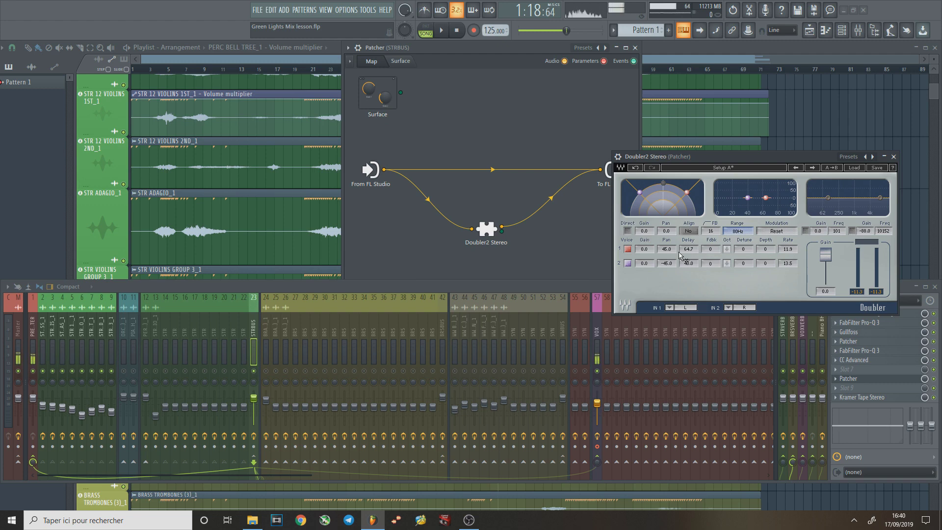
click(894, 156)
Audition the song while raising the level on Doubler2 Stereo's output connection in the Patcher map, and bring the level back down
key(space)
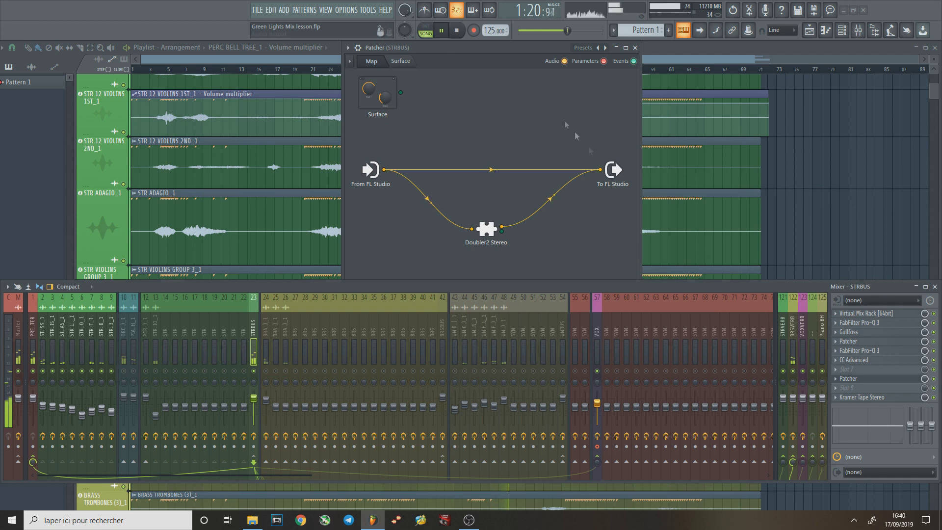
key(space)
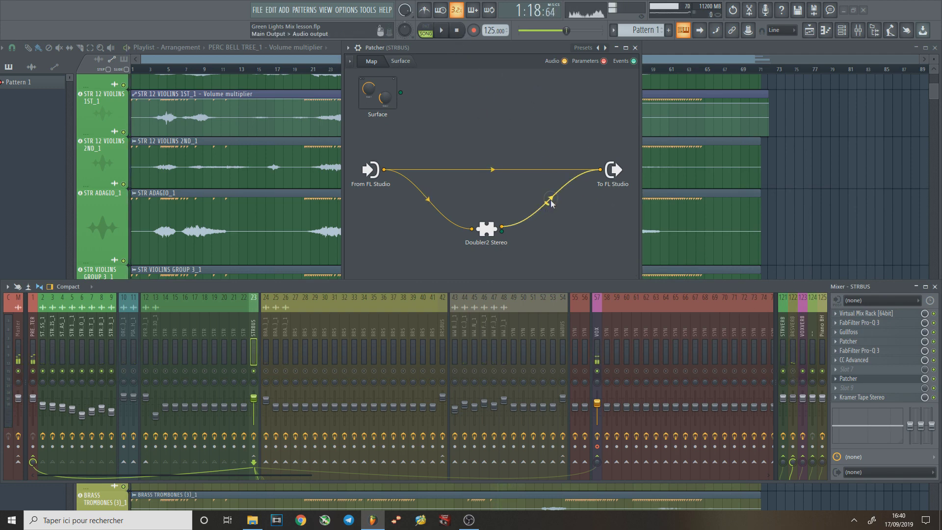
key(space)
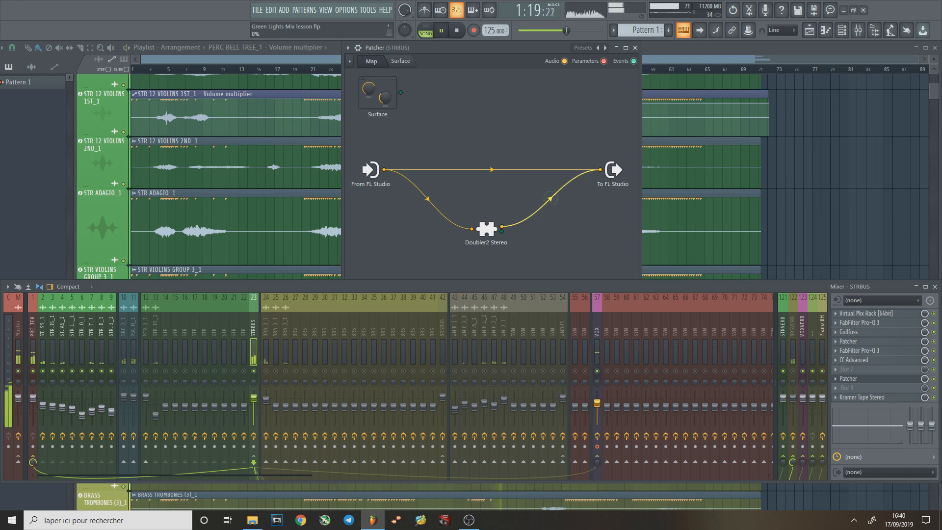
drag(555, 202, 554, 181)
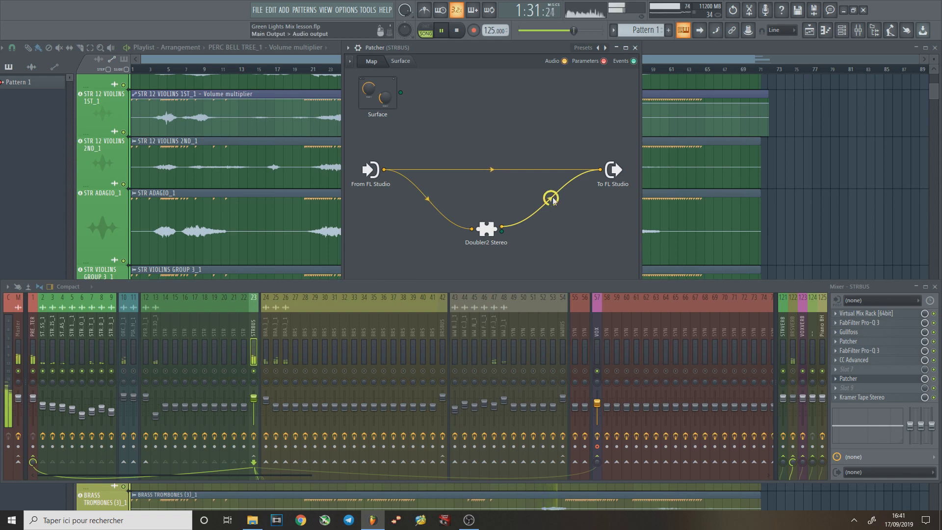
key(space)
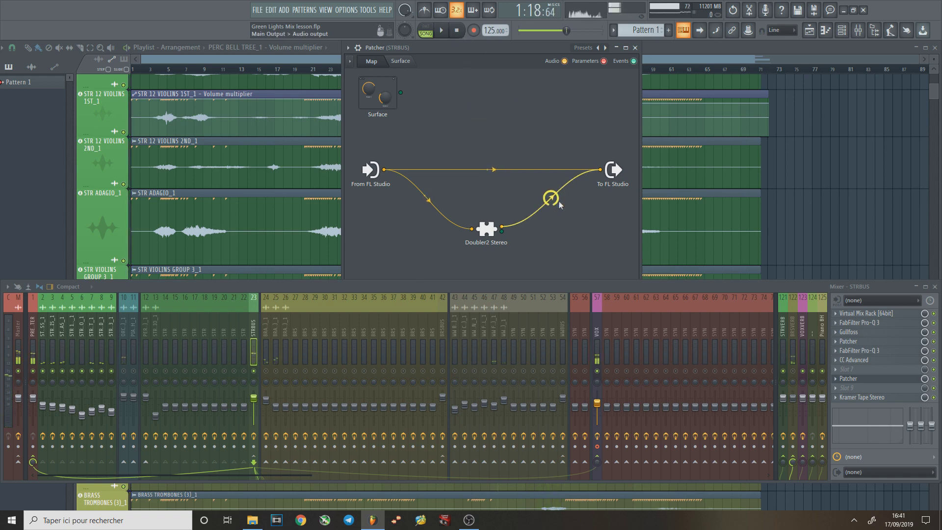
drag(552, 197, 551, 194)
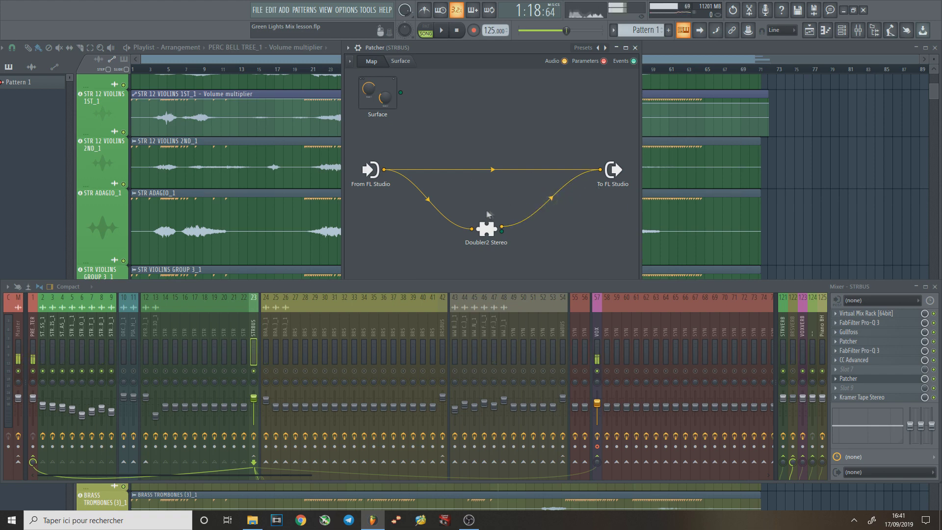
Recheck Doubler2 Stereo's voice panning and audition the song with the low doubler level on the string bus
click(492, 229)
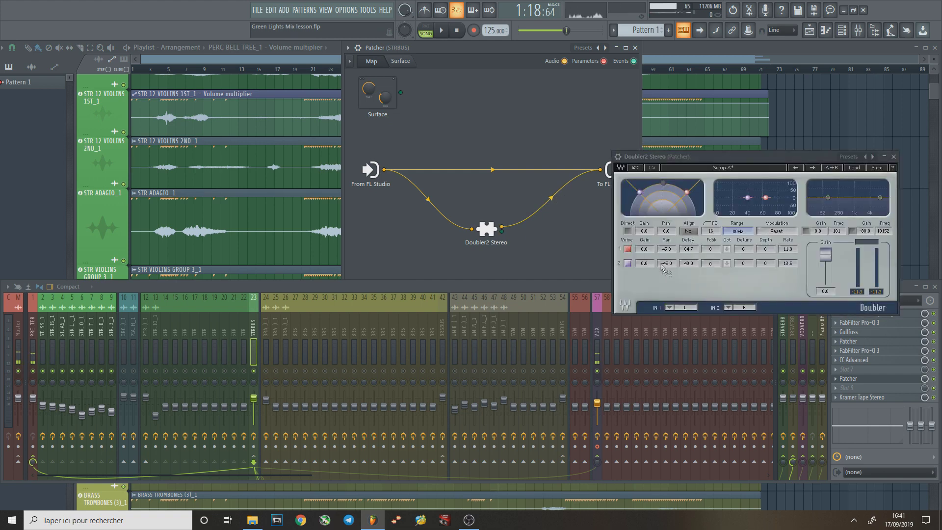
click(893, 156)
click(442, 30)
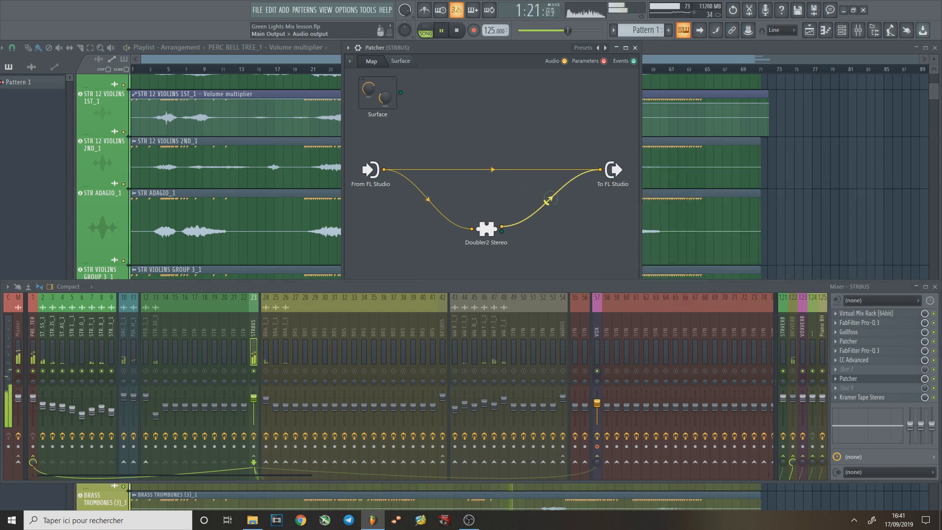
click(458, 31)
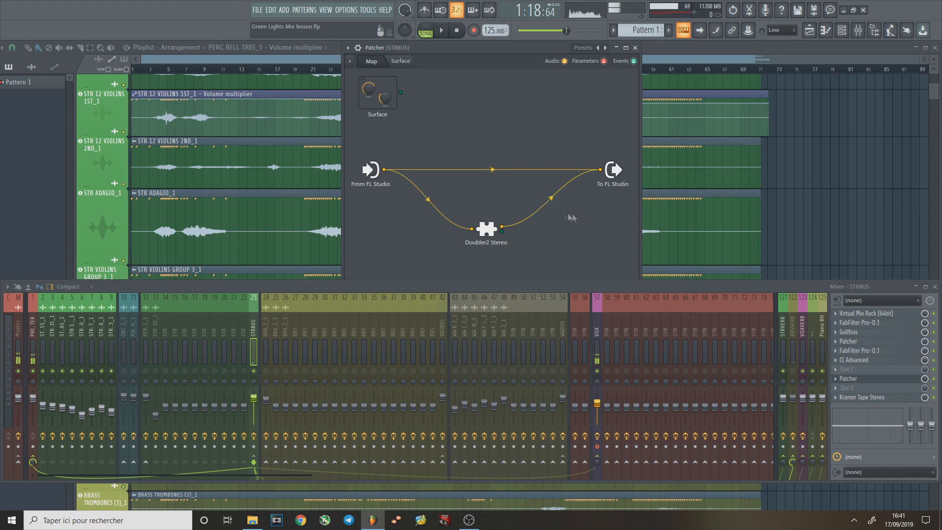
Play the song and compare the string bus with the slot 8 Patcher switched off and on
key(space)
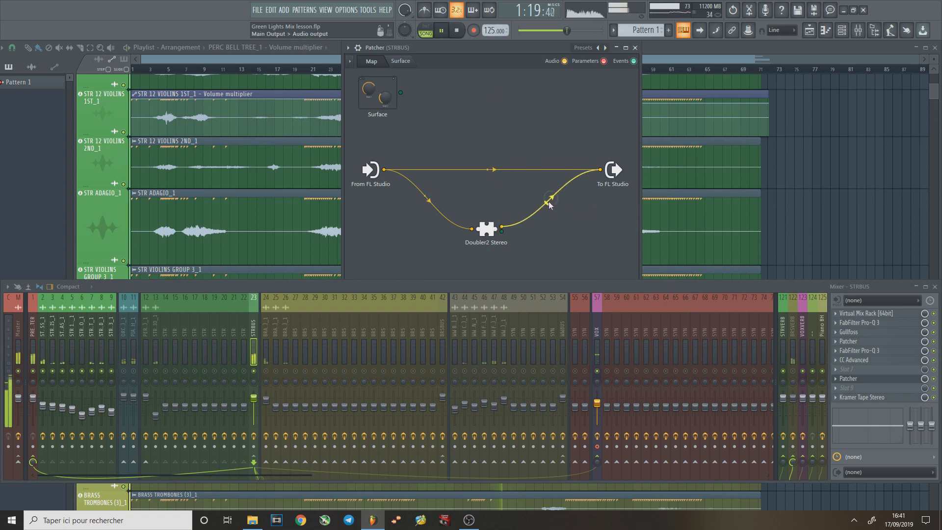
drag(873, 287, 679, 271)
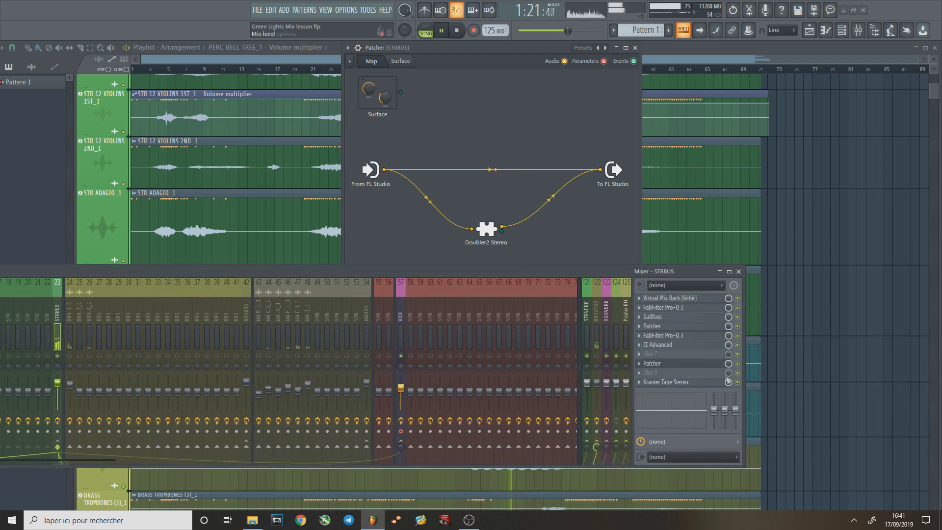
drag(740, 363, 719, 382)
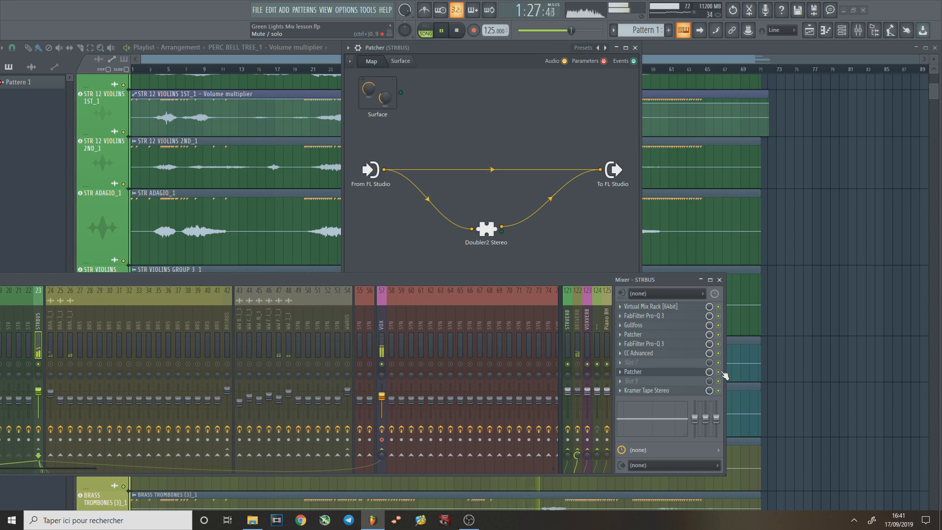
key(space)
drag(556, 282, 672, 263)
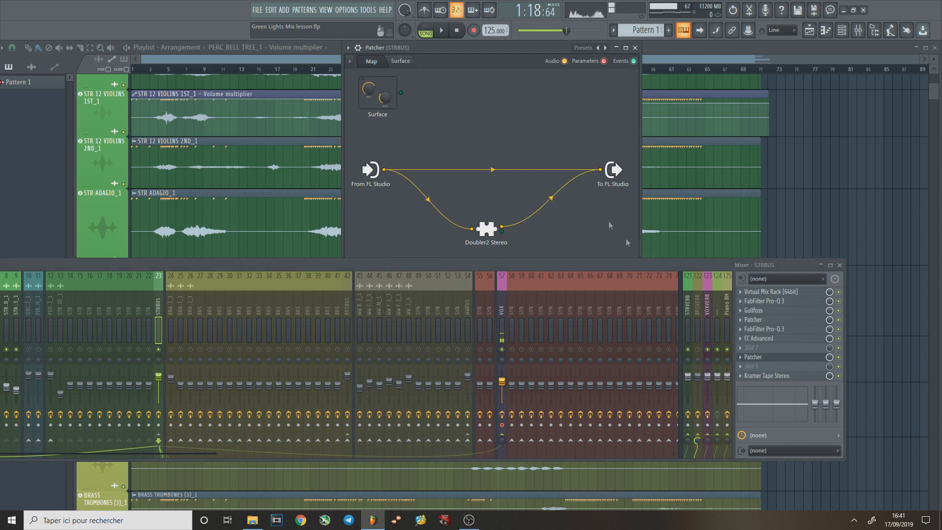
Close the Patcher window and replay the passage to compare the strings with and without the slot 8 Patcher
click(635, 48)
click(442, 30)
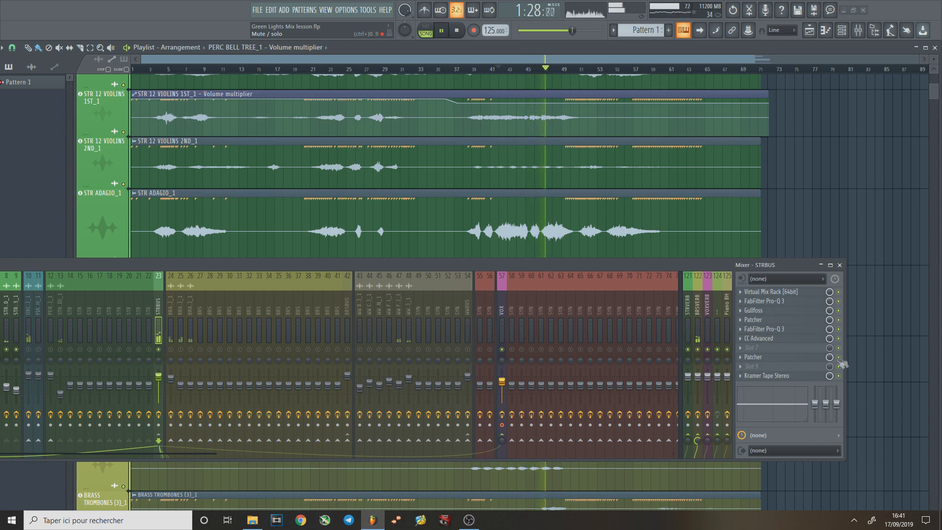
key(space)
Check the doubler's output connection in Patcher and audition the effect bypassed and enabled from about bar 39
click(780, 357)
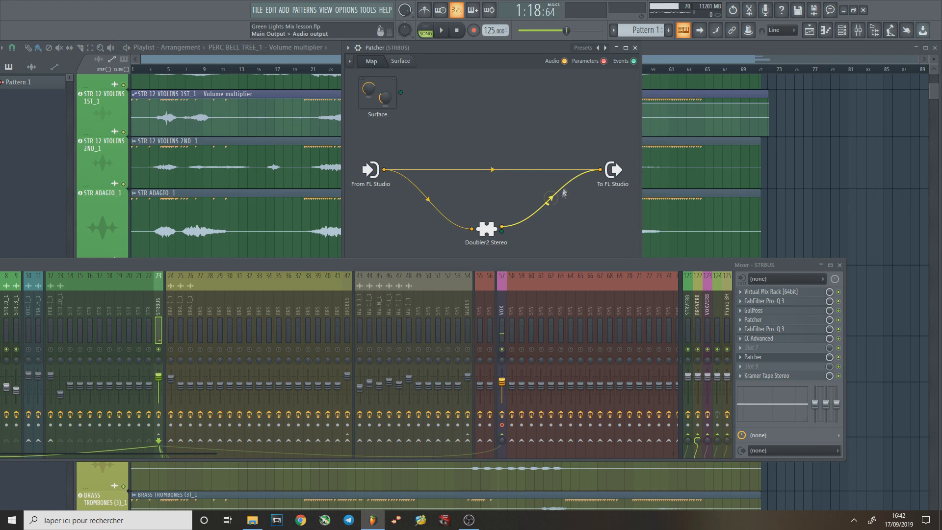
click(635, 48)
click(486, 69)
click(449, 33)
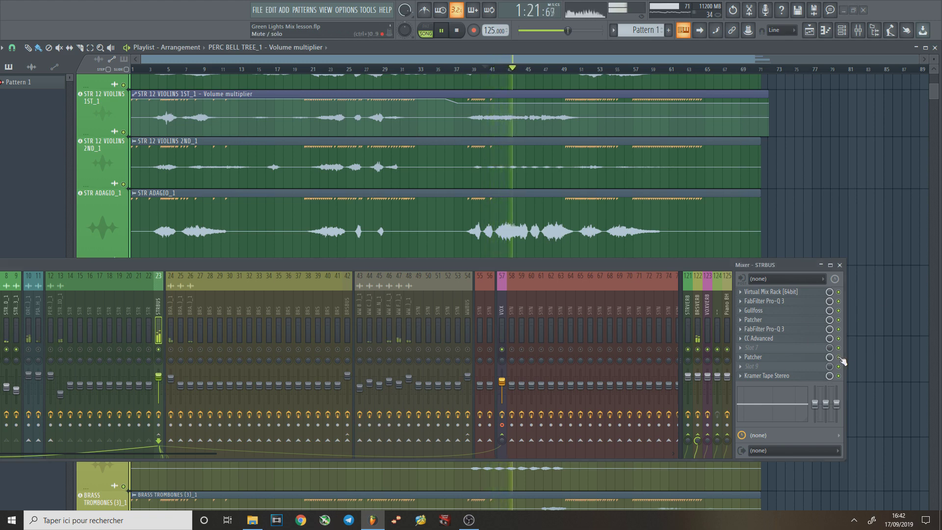
key(space)
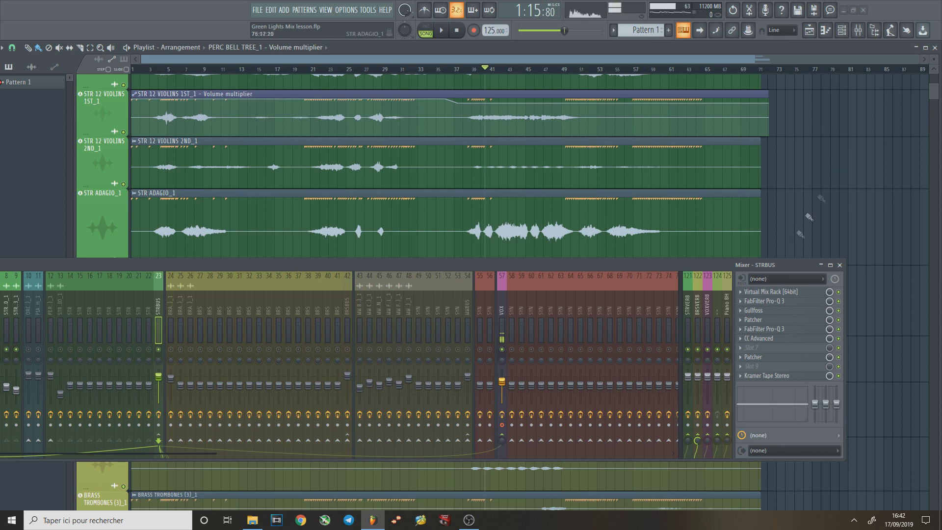
Reopen the slot 8 Patcher on STRBUS and review the Doubler2 Stereo settings once more
click(770, 358)
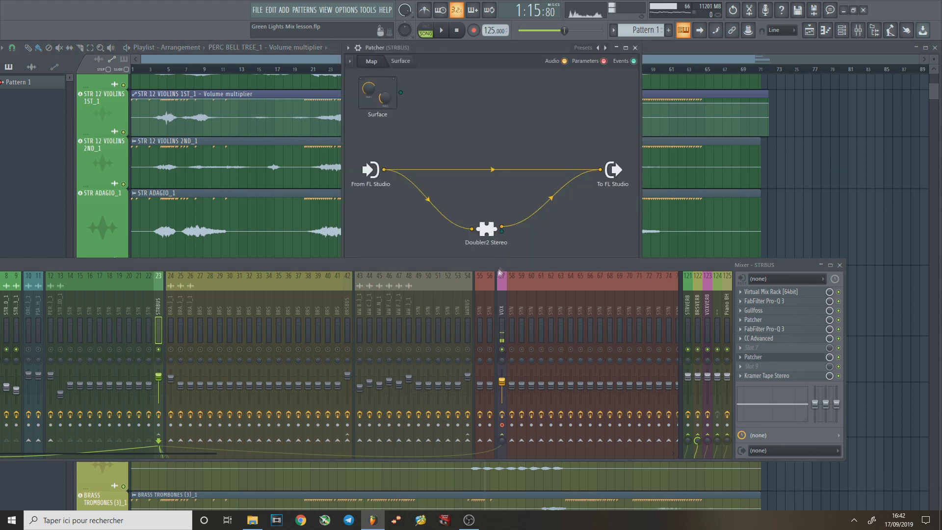
drag(500, 272, 495, 300)
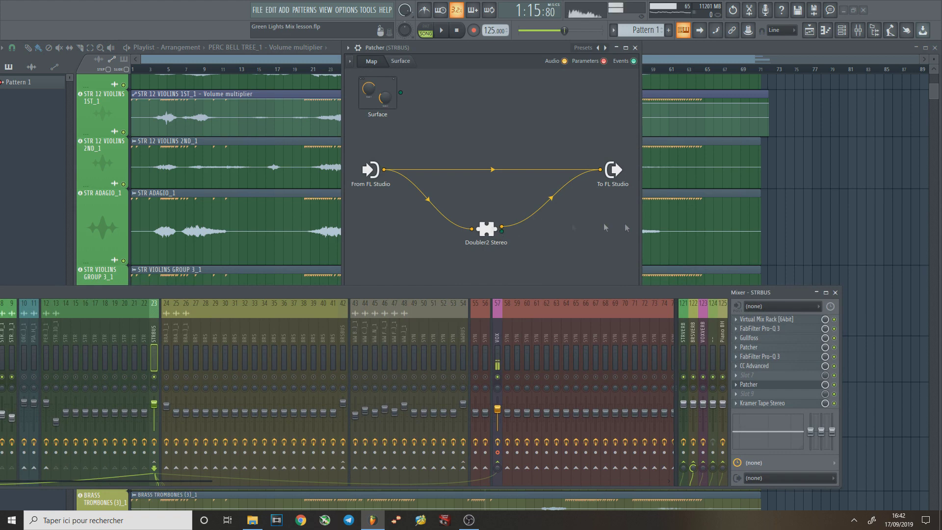
click(488, 232)
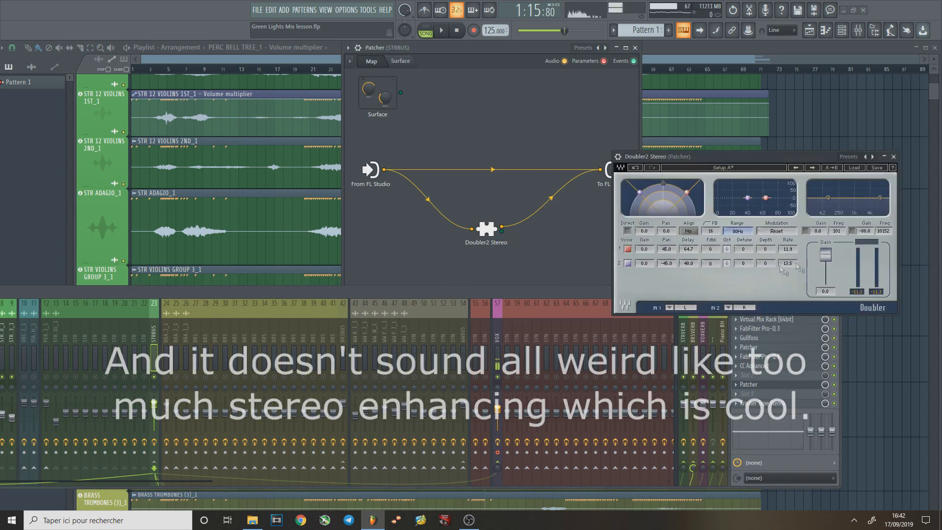
click(894, 157)
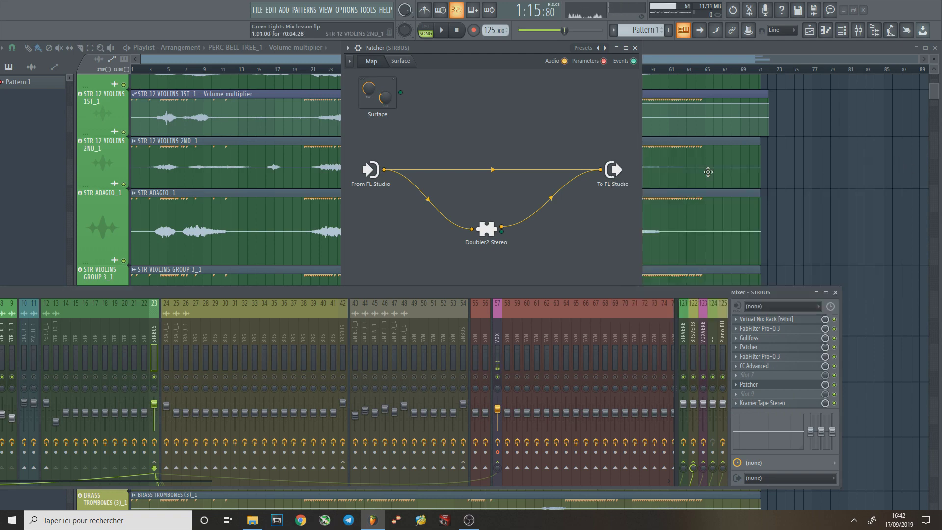